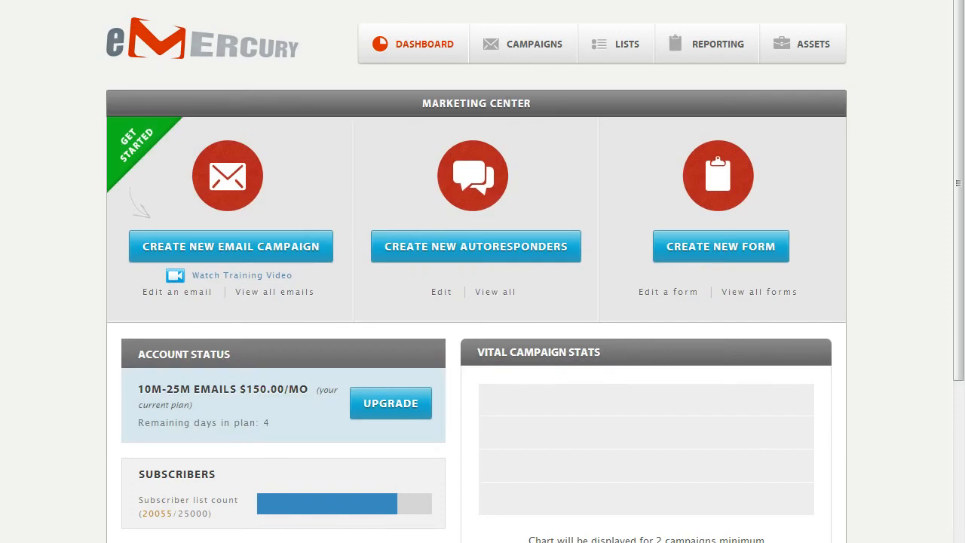
Step: Open the contents of aol-list from the account's subscriber lists
click(613, 50)
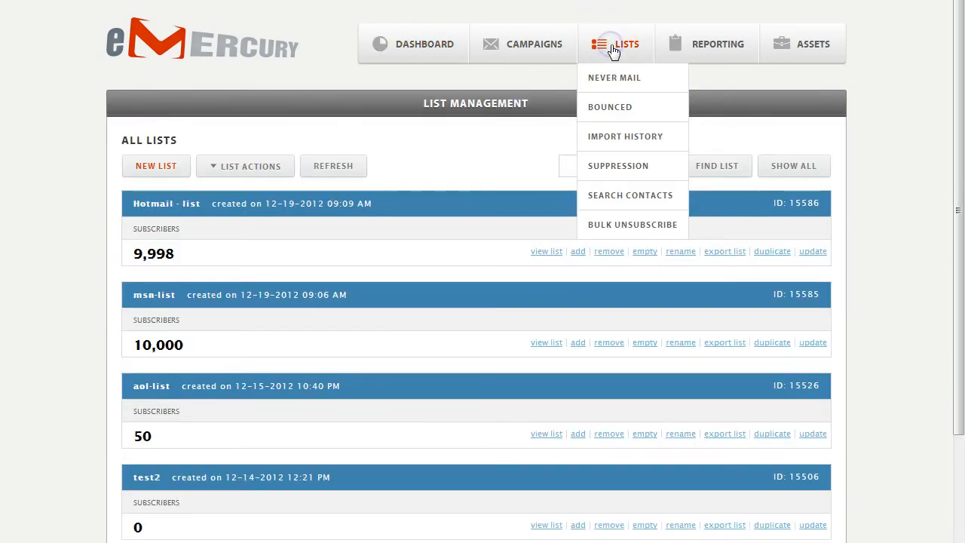
mouse_move(534, 46)
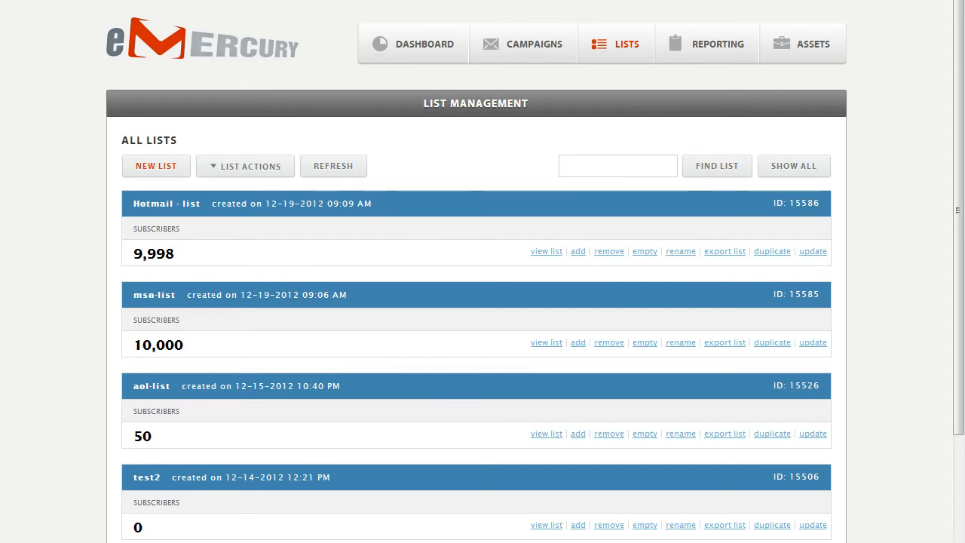
click(544, 437)
Step: Start a new segment named aol-group that matches All of its criteria
click(330, 334)
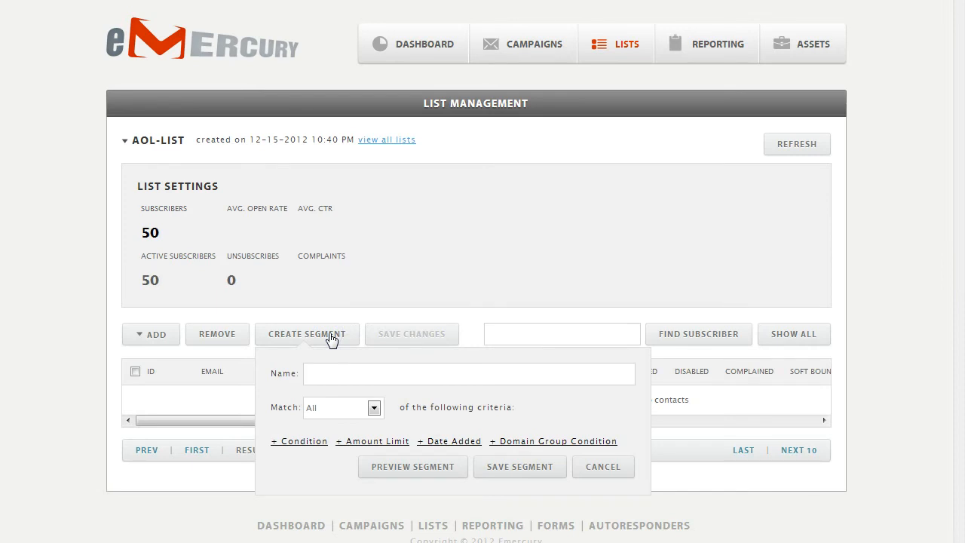
click(313, 377)
key(Tab)
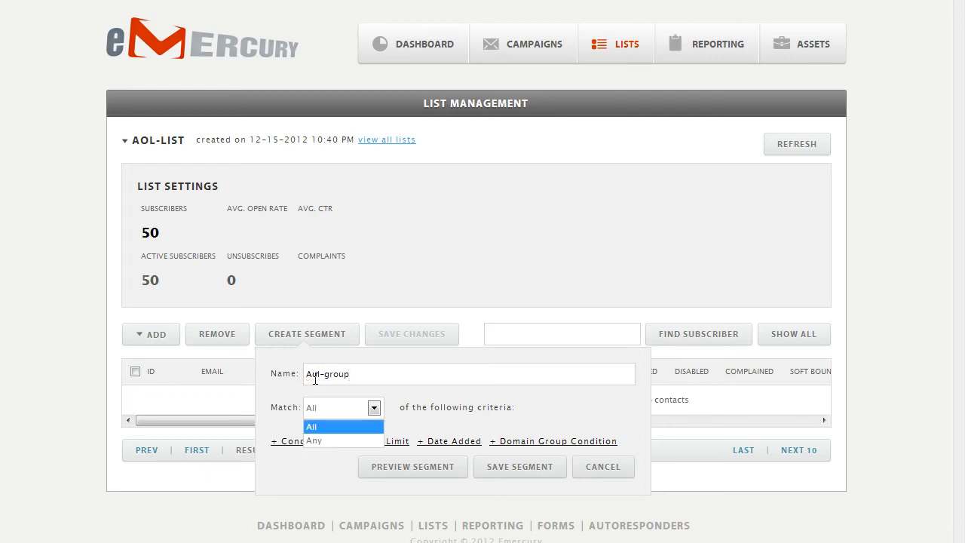
click(309, 427)
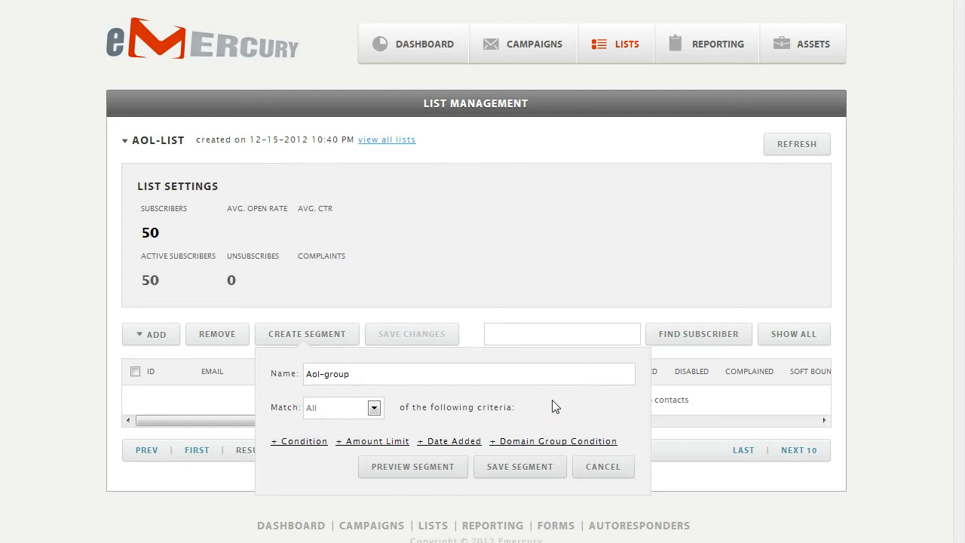
Step: Add a domain group condition with E-mail Domain IN AOL and save the segment
scroll(552, 407, down, 1)
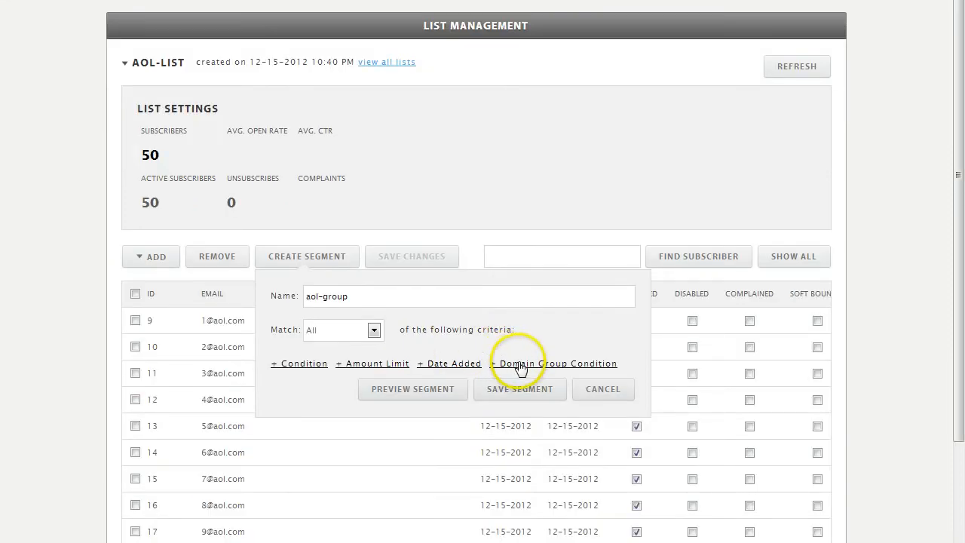
click(520, 393)
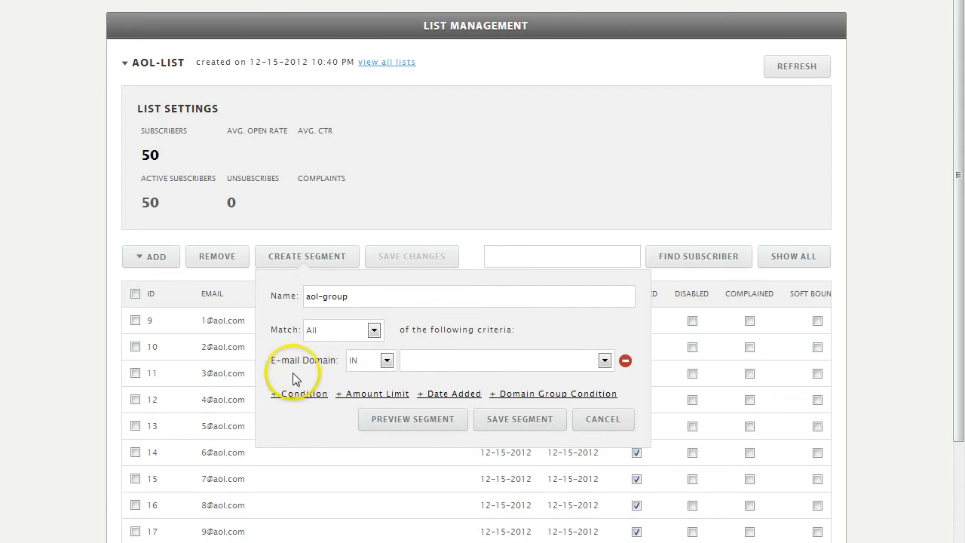
click(387, 361)
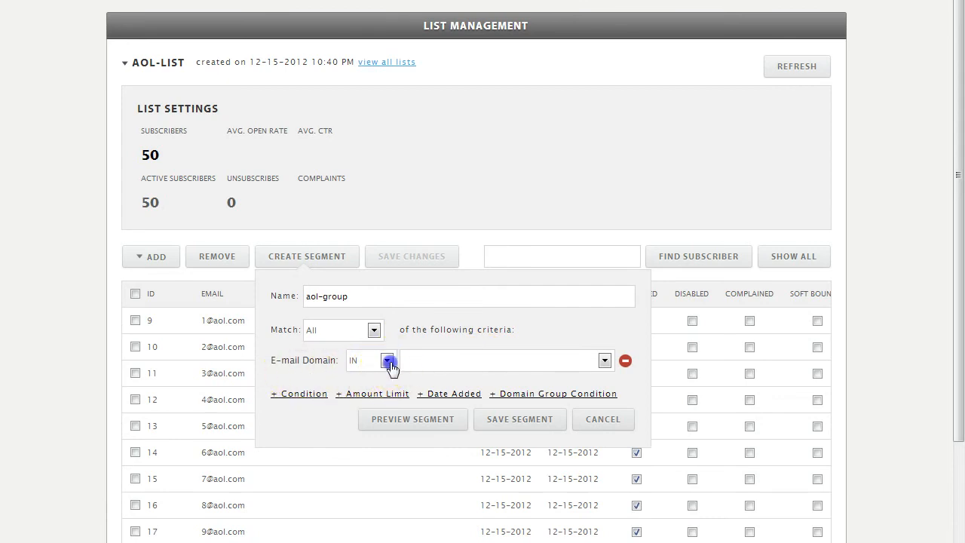
click(372, 381)
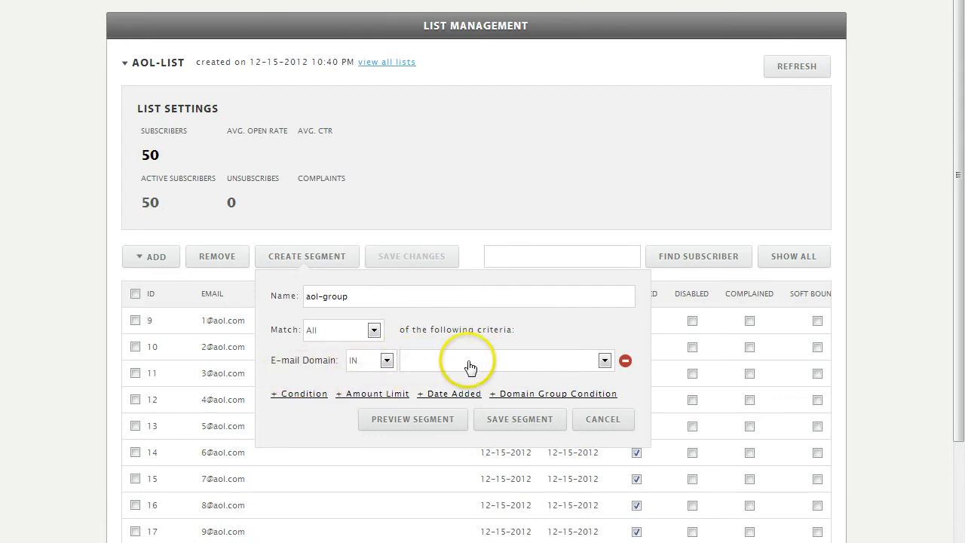
click(605, 361)
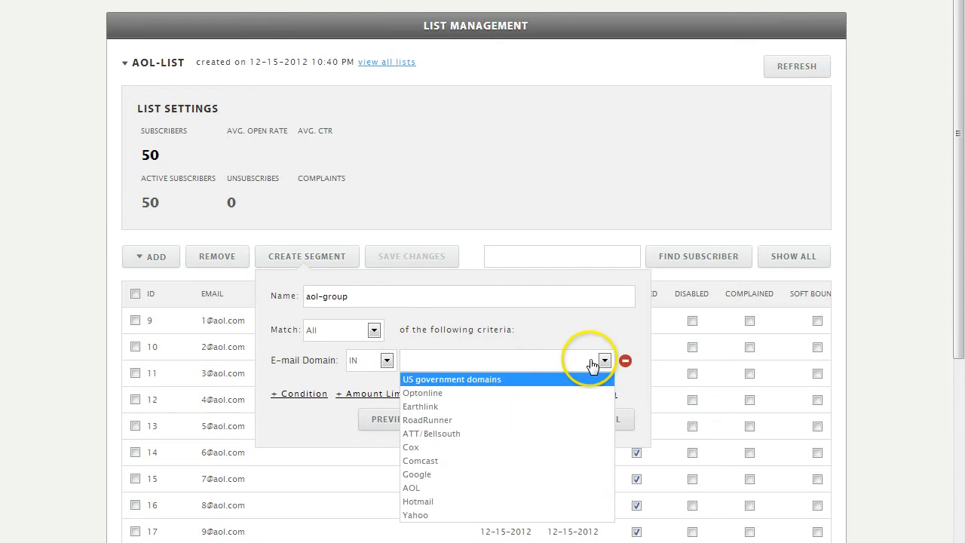
click(431, 488)
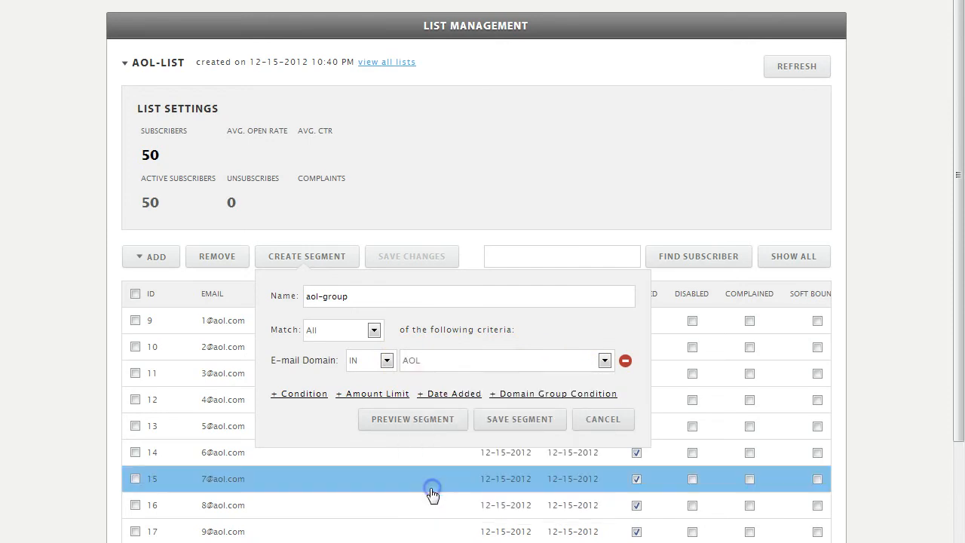
click(521, 424)
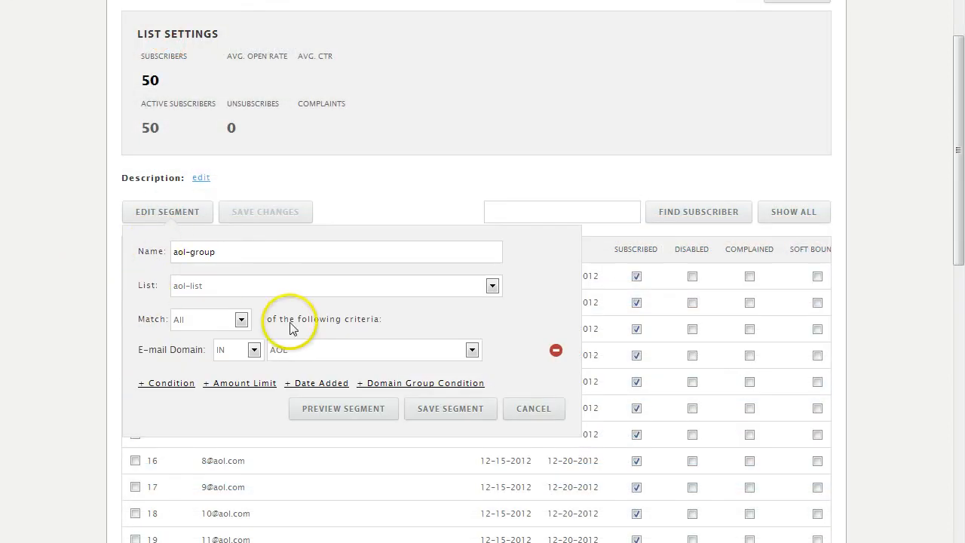
Step: Change the segment's source list to aol-and-hotmail-contacts and its e-mail domain to Hotmail
click(491, 286)
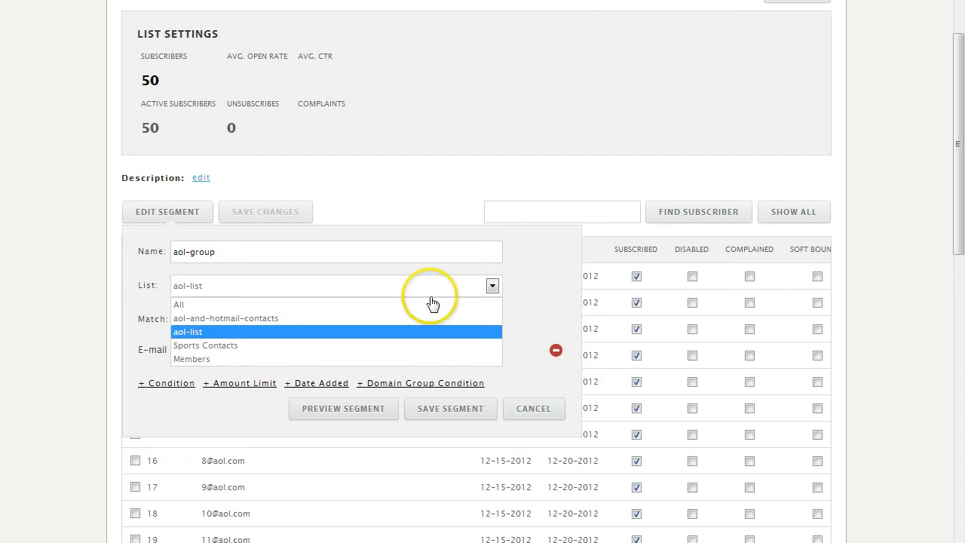
click(246, 318)
click(256, 313)
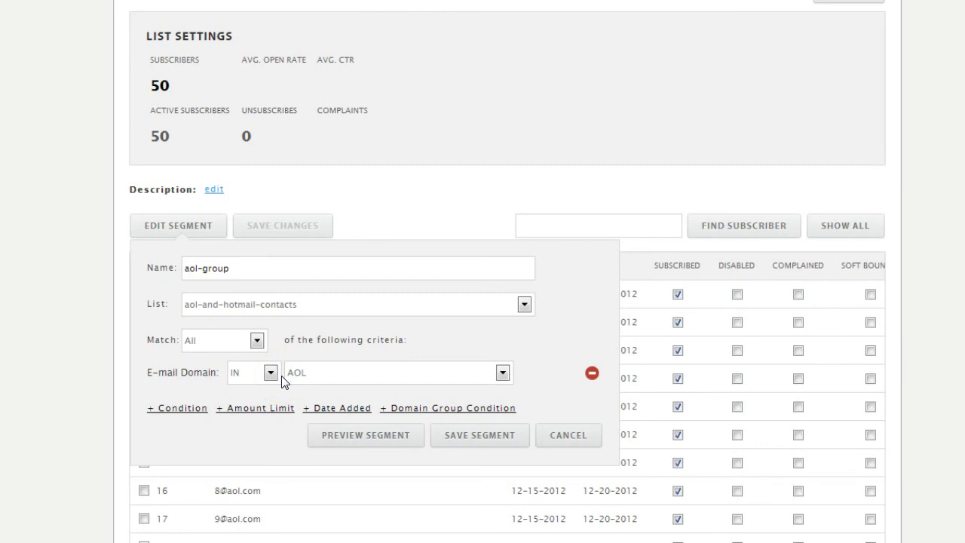
click(502, 372)
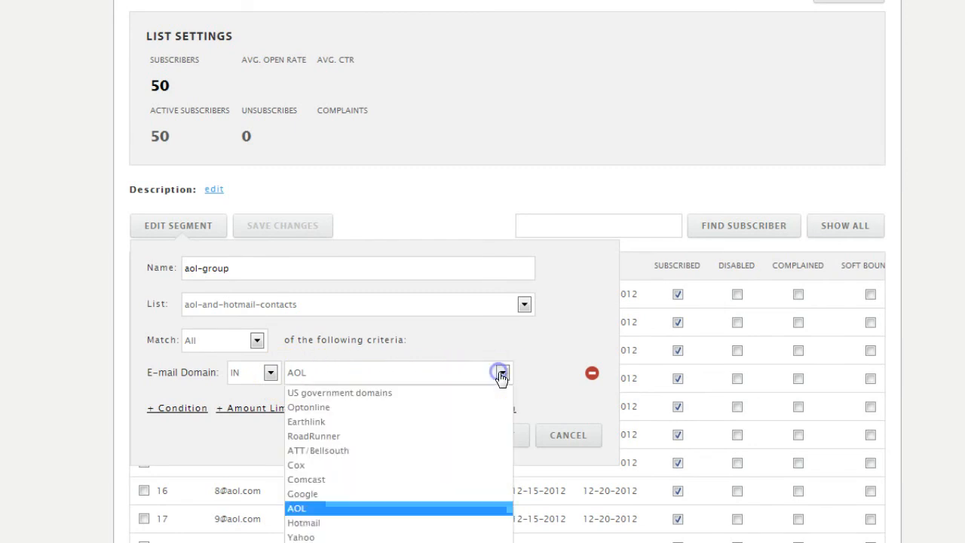
click(319, 522)
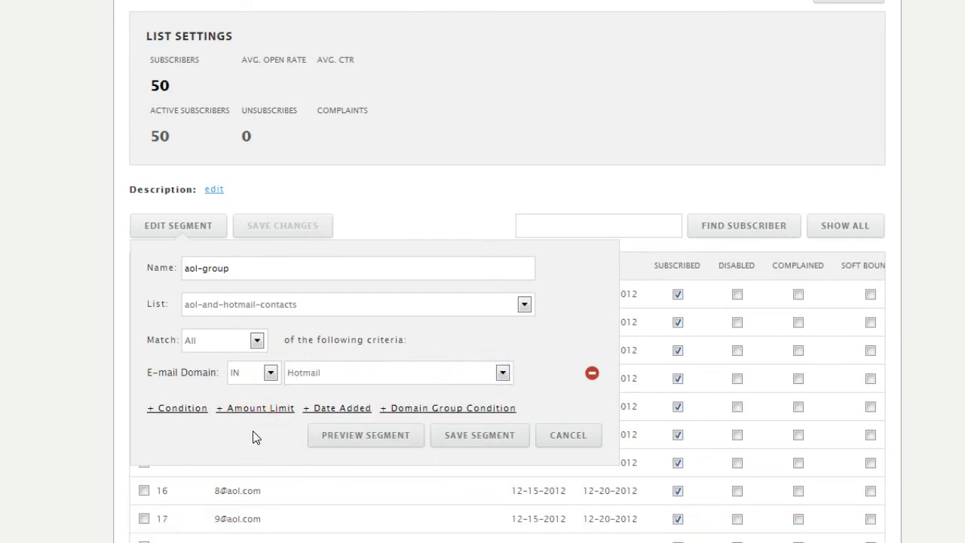
Step: Add an amount limit with starting point 1 and total amount 2000, and save the segment
click(254, 408)
click(256, 410)
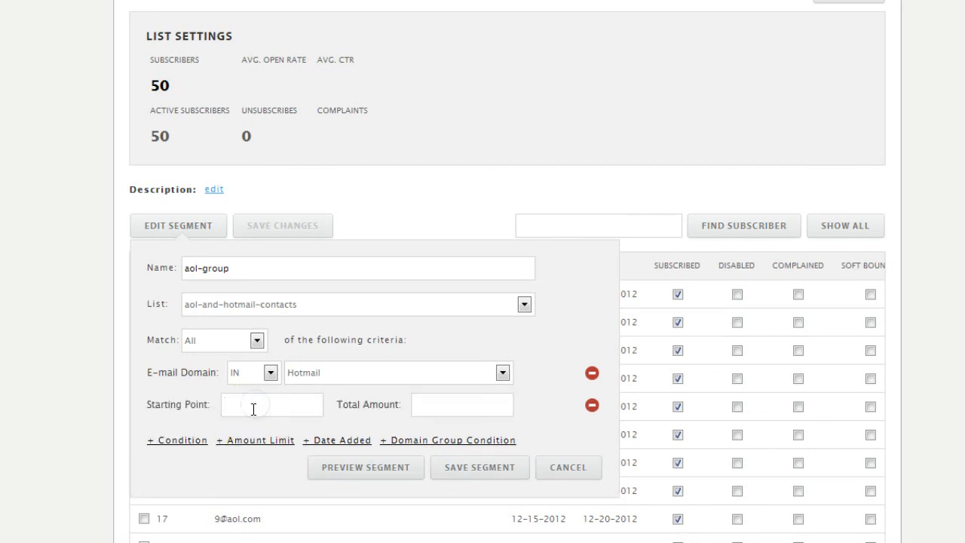
text(1)
click(425, 409)
text(2000)
click(441, 473)
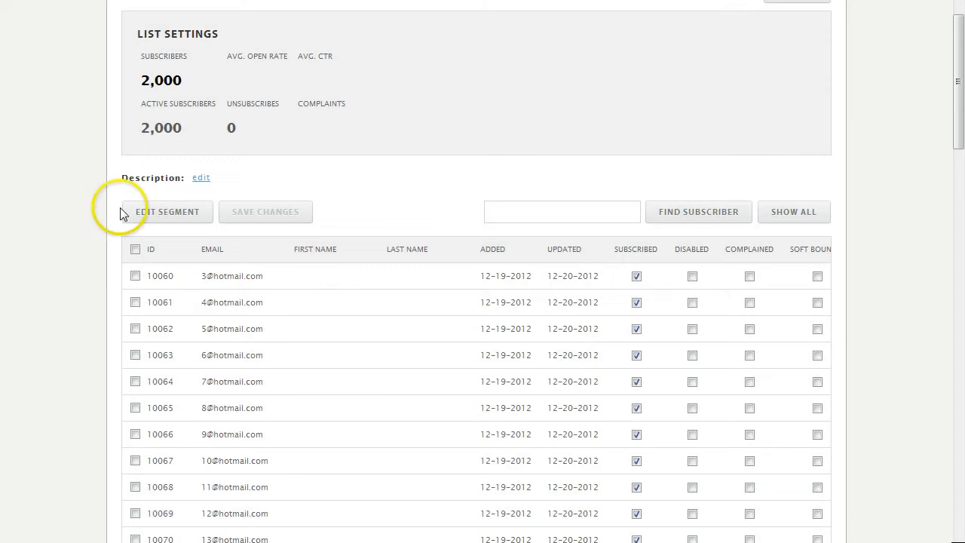
Step: Set the amount limit's starting point to 2001 in the aol-group segment and save it
click(139, 212)
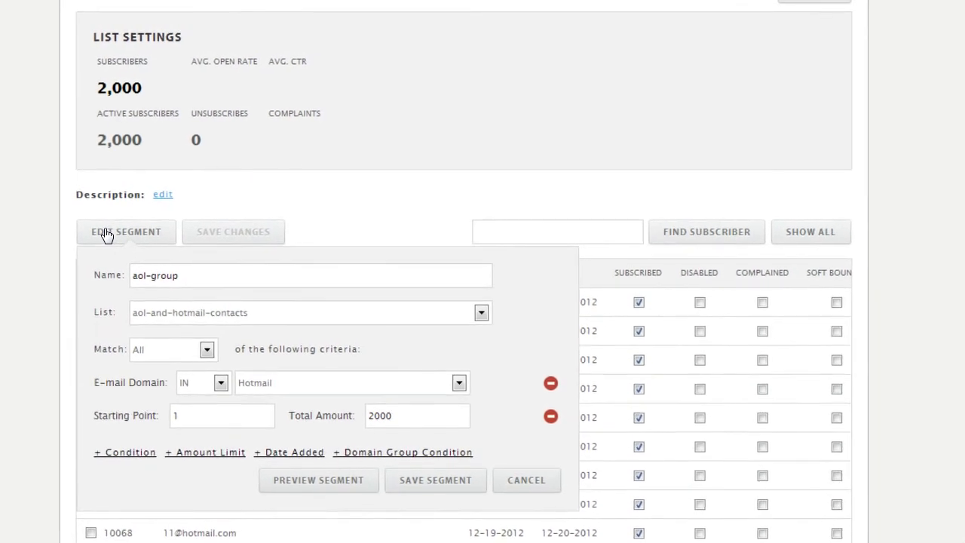
double_click(180, 416)
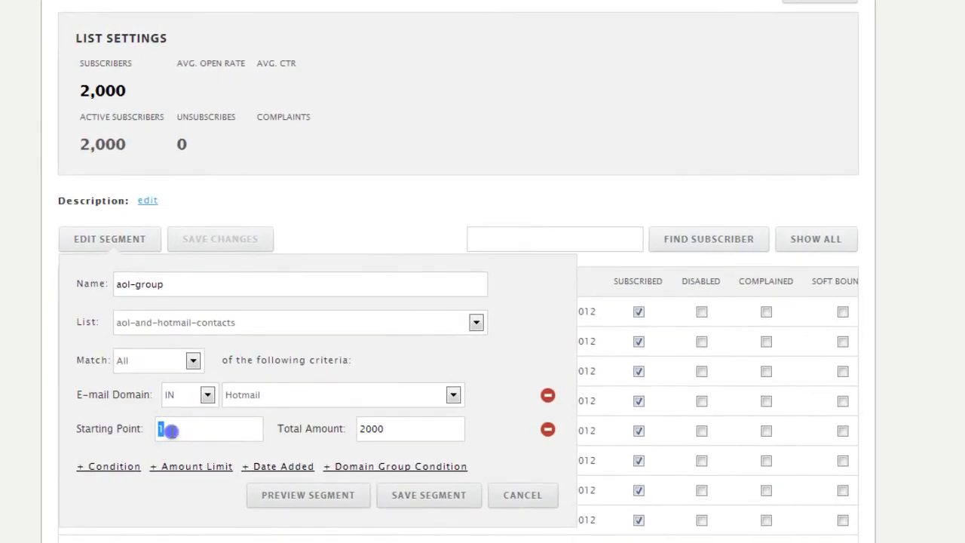
text(200)
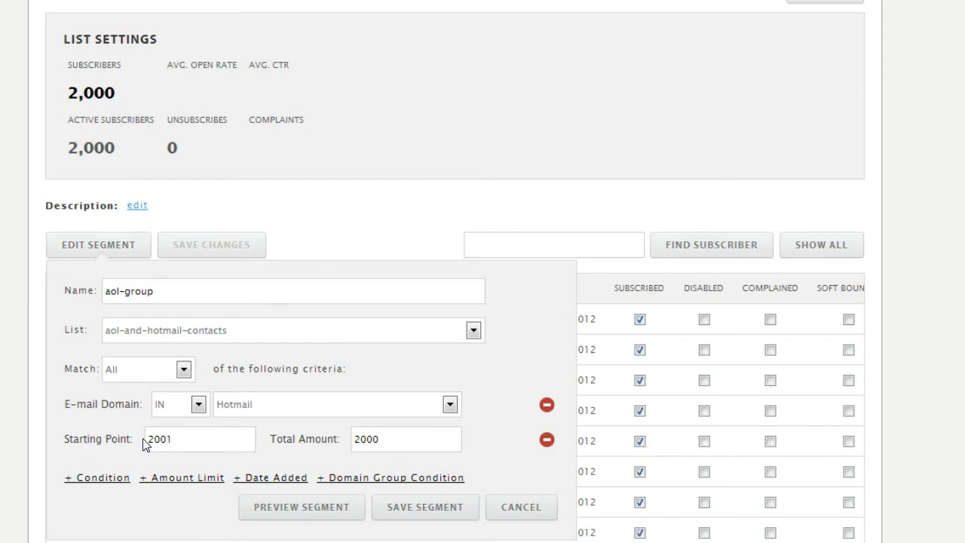
click(420, 508)
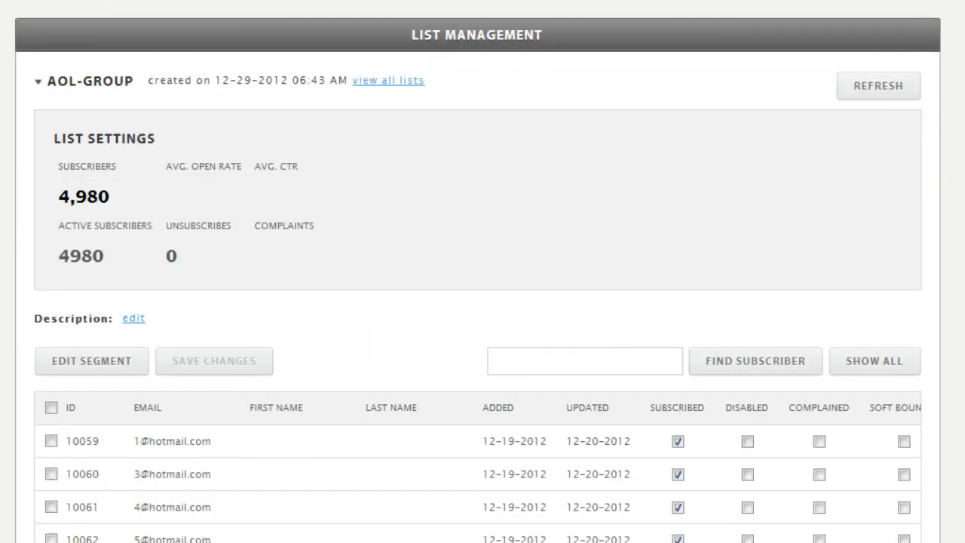
Step: Replace the Hotmail domain criterion of the aol-group segment with a new E-mail condition
click(78, 361)
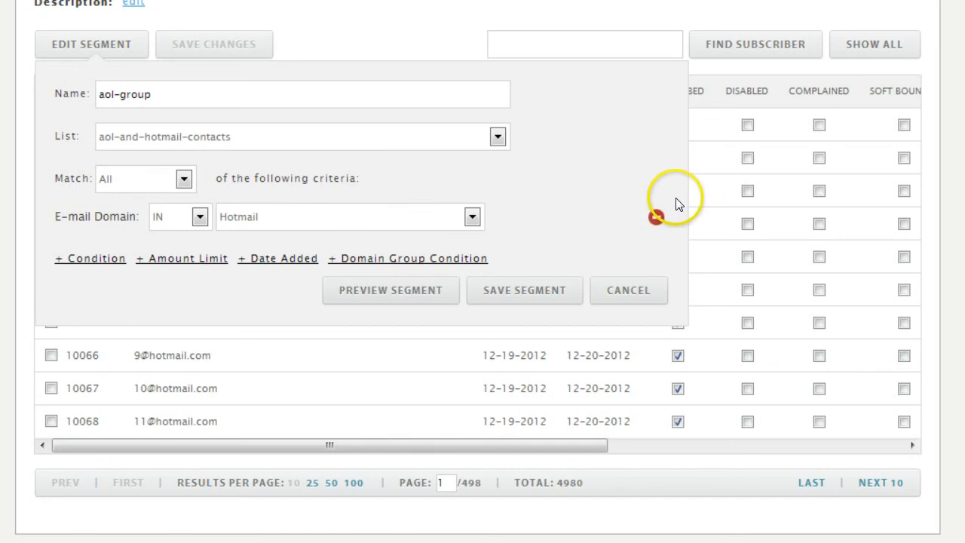
click(656, 217)
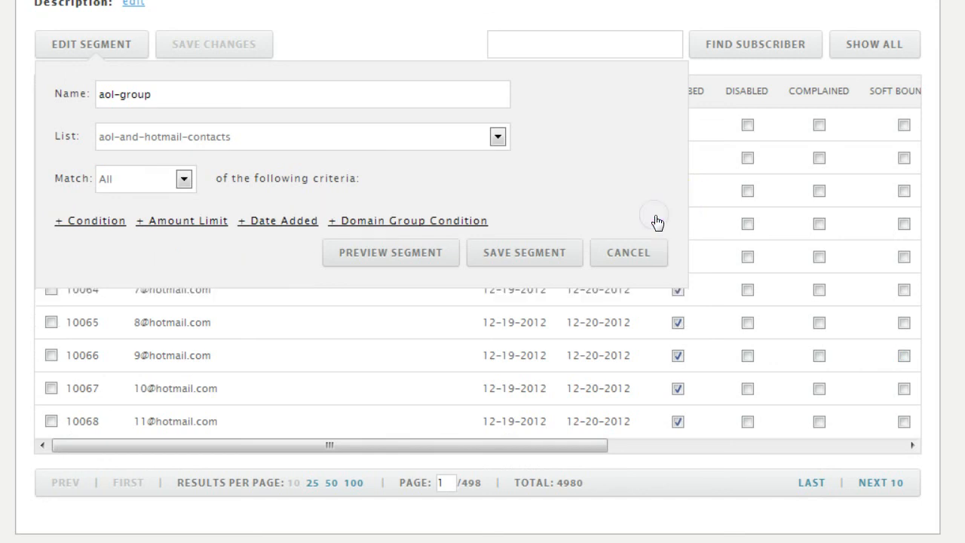
click(97, 221)
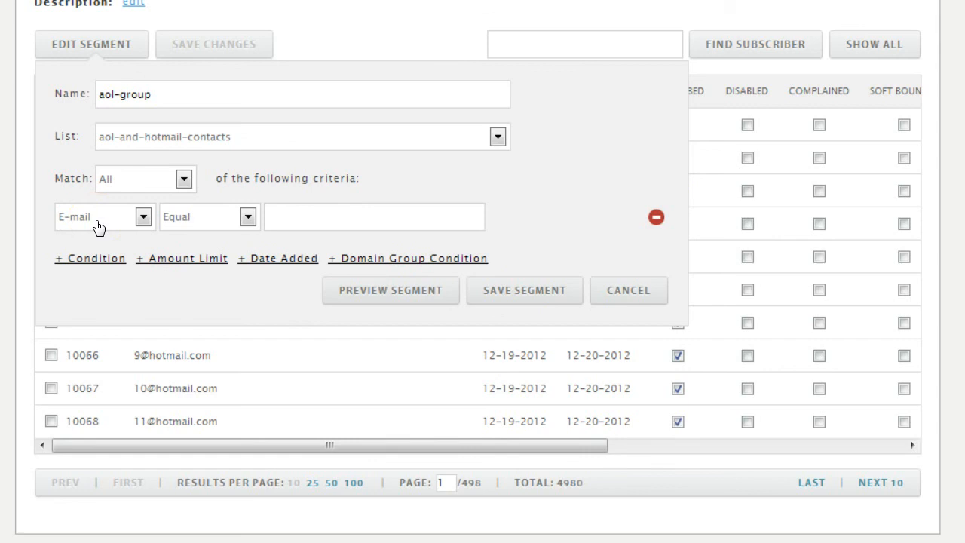
click(248, 217)
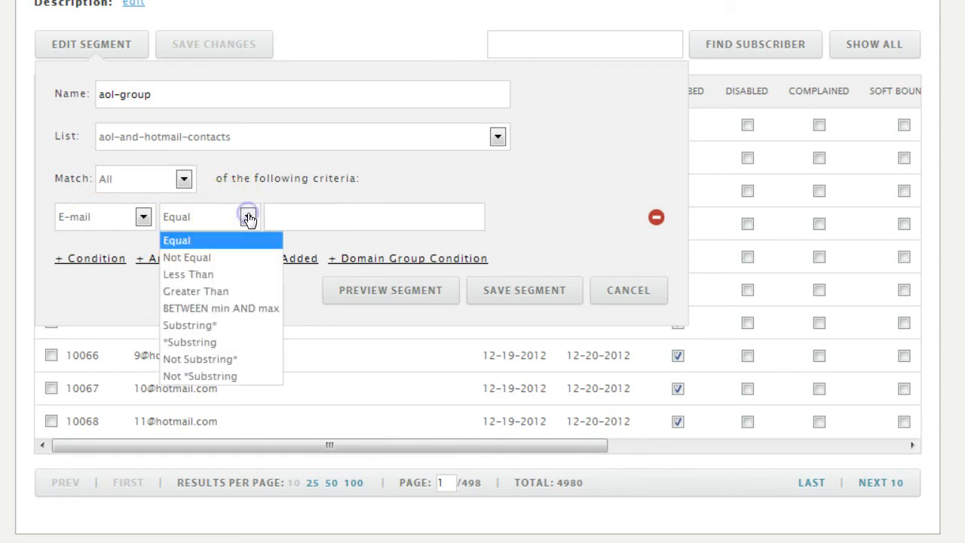
click(204, 343)
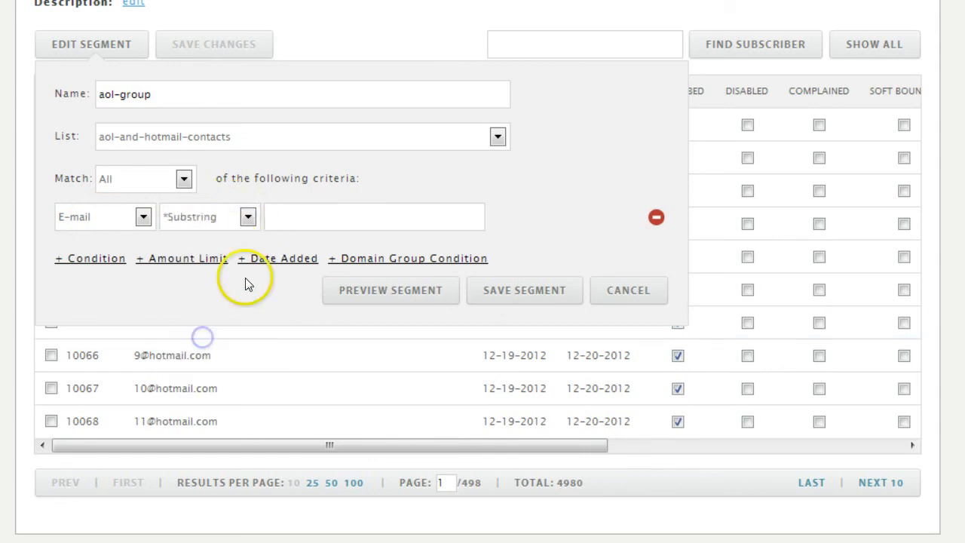
click(272, 217)
text(@hotmail)
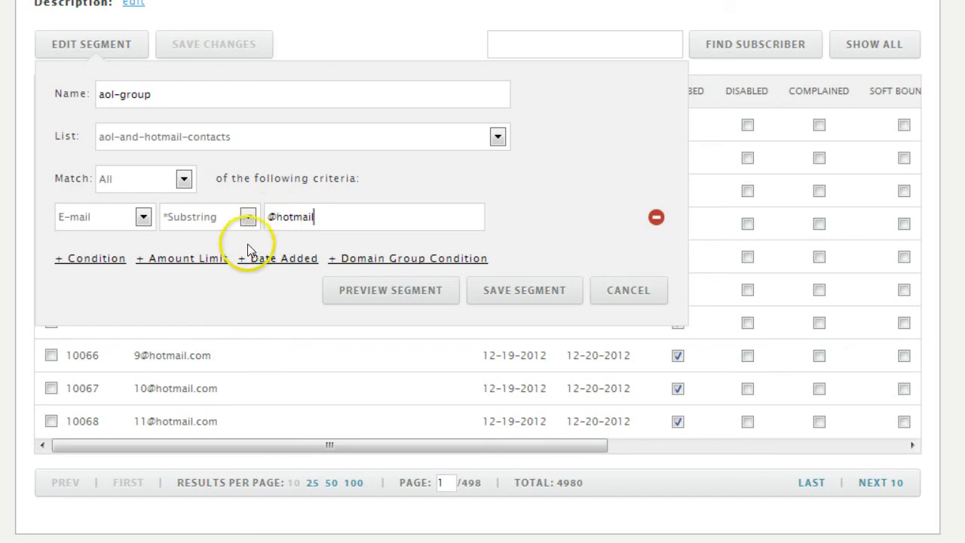
Step: Try the Equal and Not Equal operators for the E-mail condition
click(247, 217)
click(190, 240)
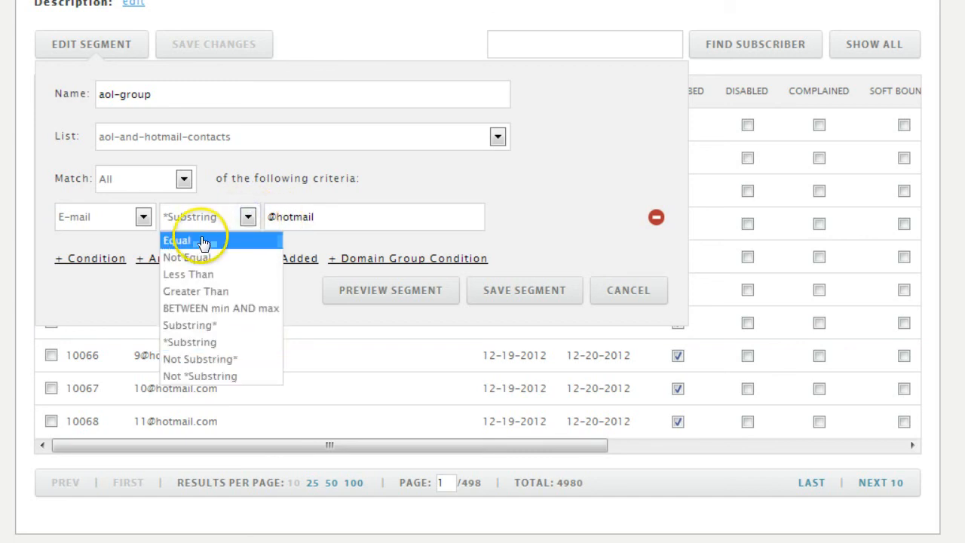
click(248, 217)
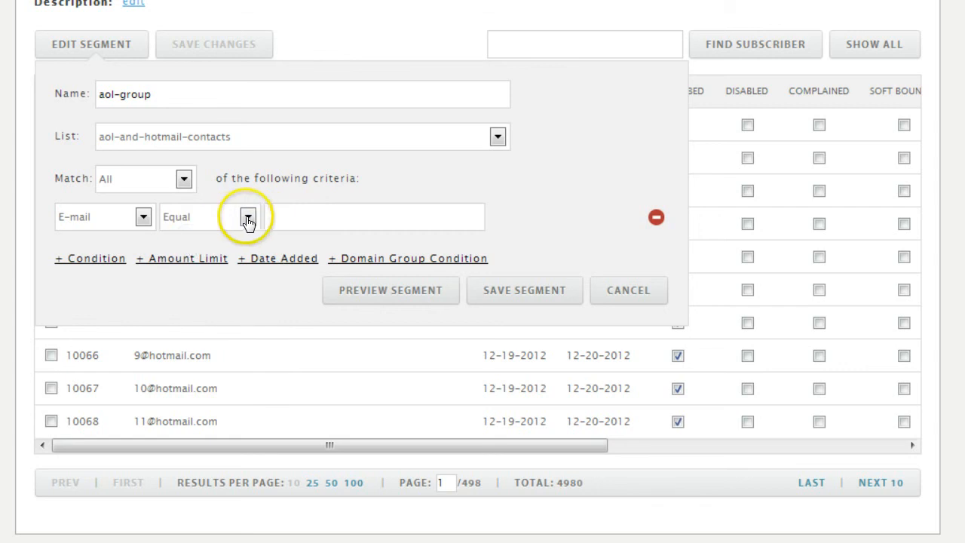
click(186, 253)
click(250, 218)
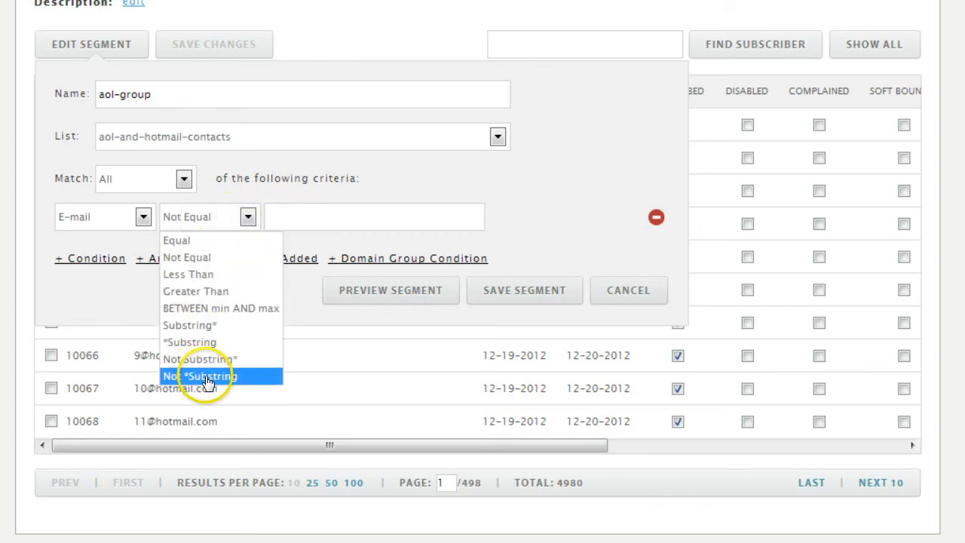
click(200, 375)
click(292, 216)
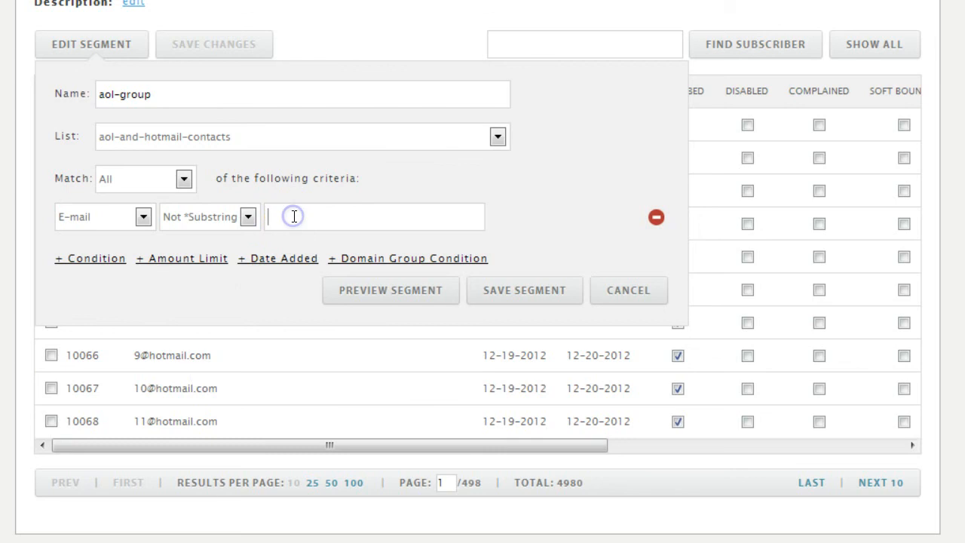
text(@hotmail)
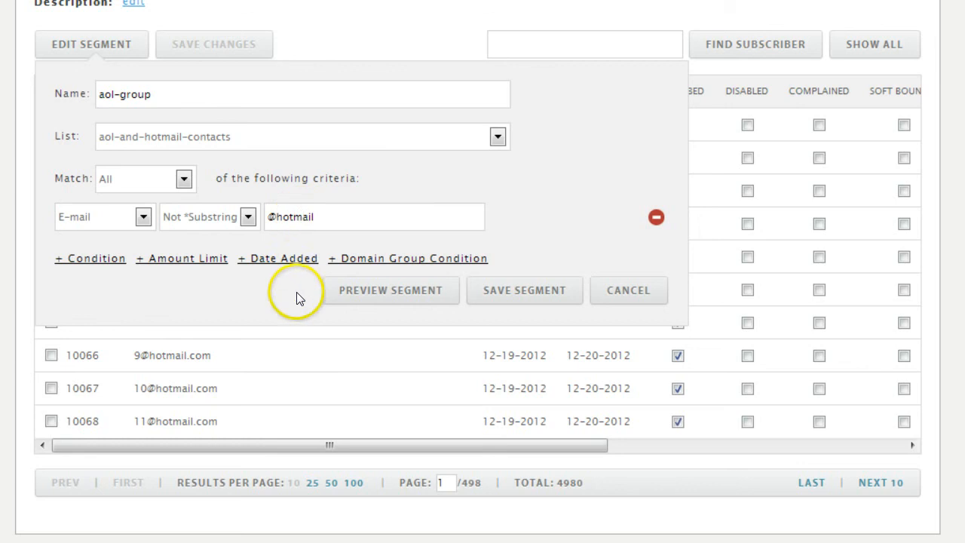
click(504, 291)
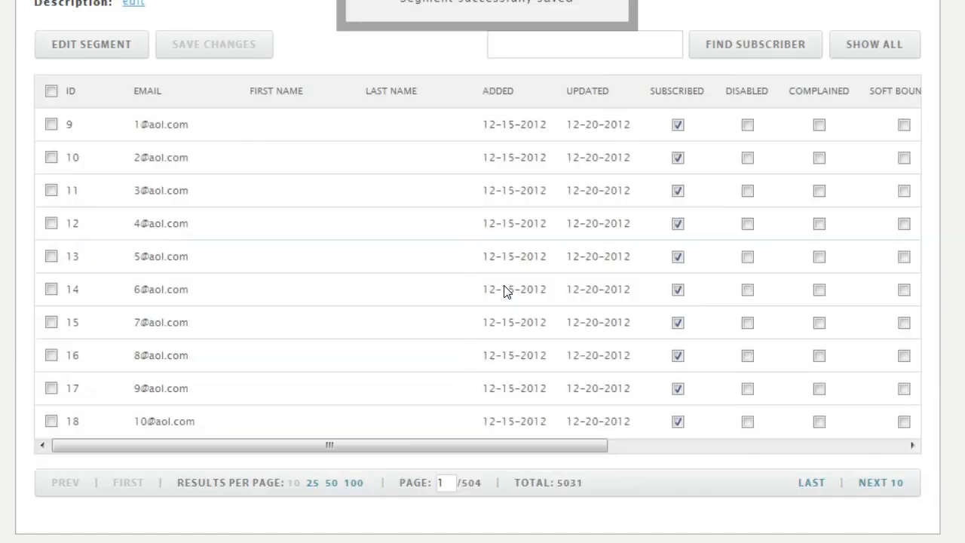